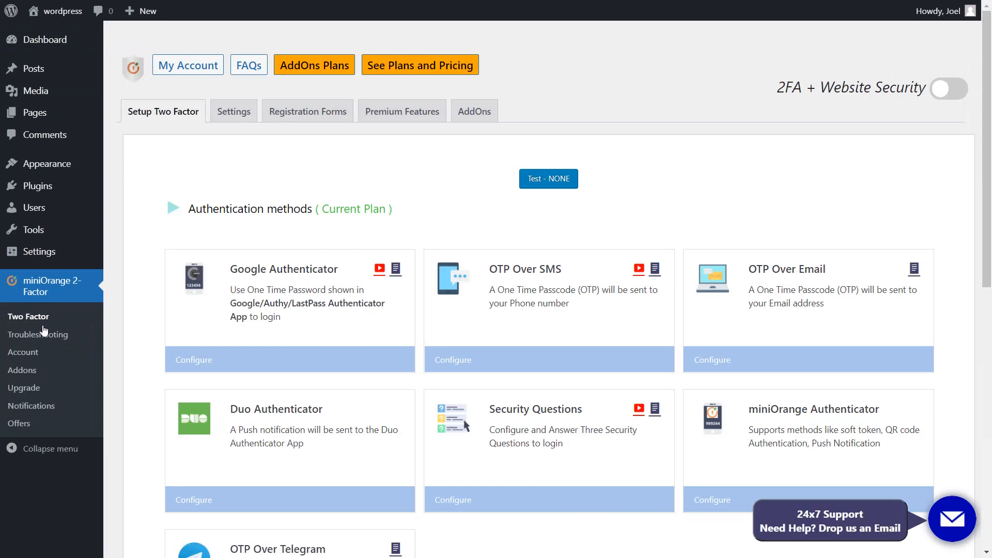
Scroll down to Duo Authenticator in the 2FA method list and open its configuration form.
scroll(44, 331, "down", 2)
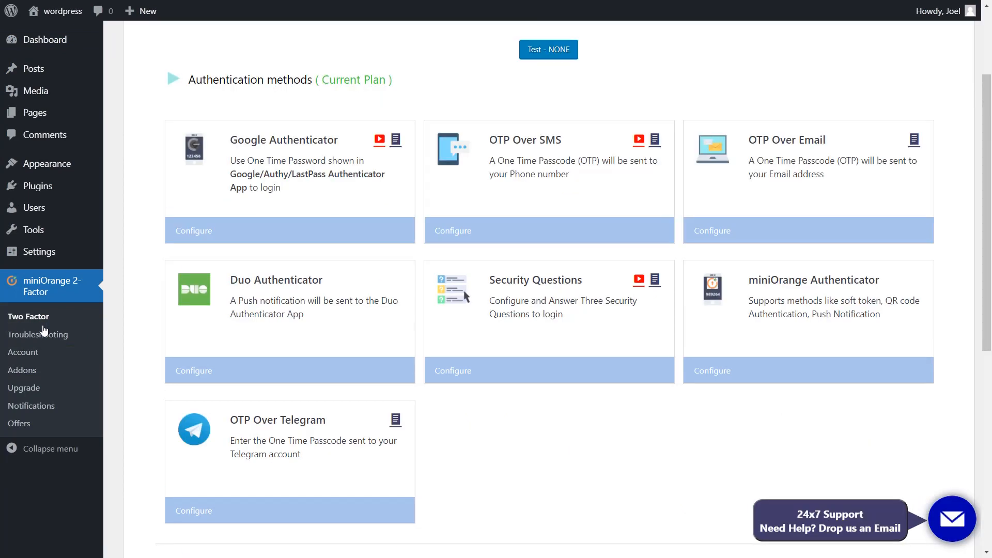
left_click(198, 374)
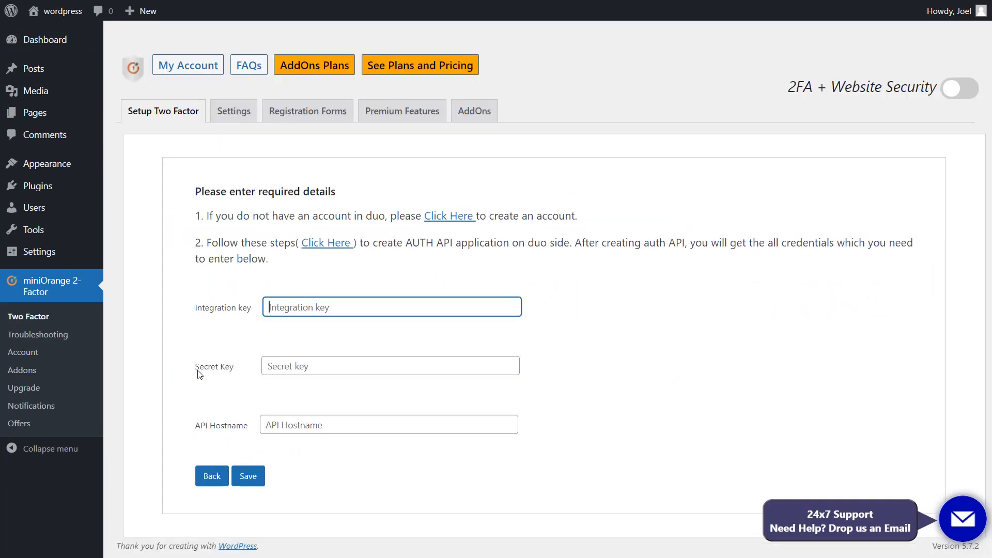
On Duo's signup page, enter your first and last name, e-mail, United Kingdom phone number and company miniOrange.
left_click(457, 217)
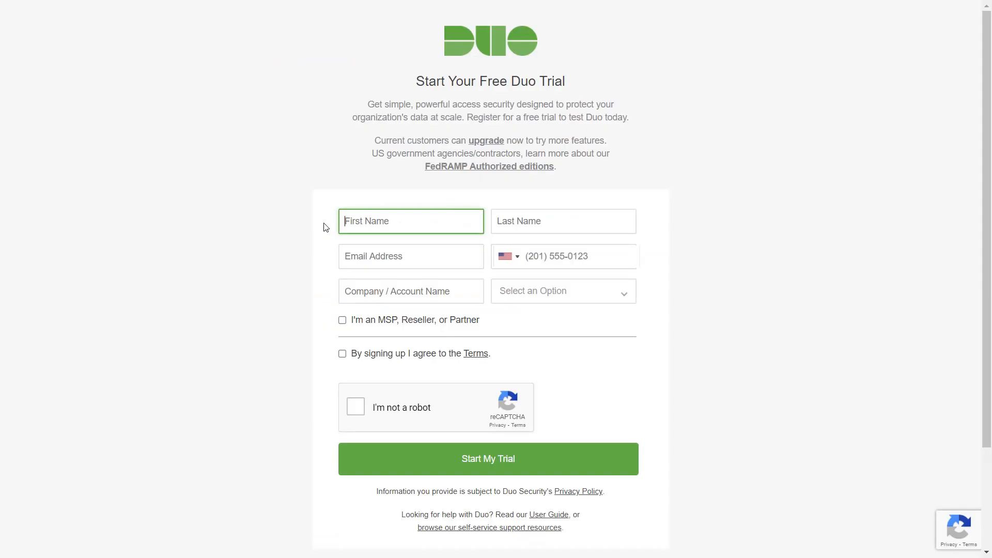
type("Joel")
key("Tab")
type("Wright")
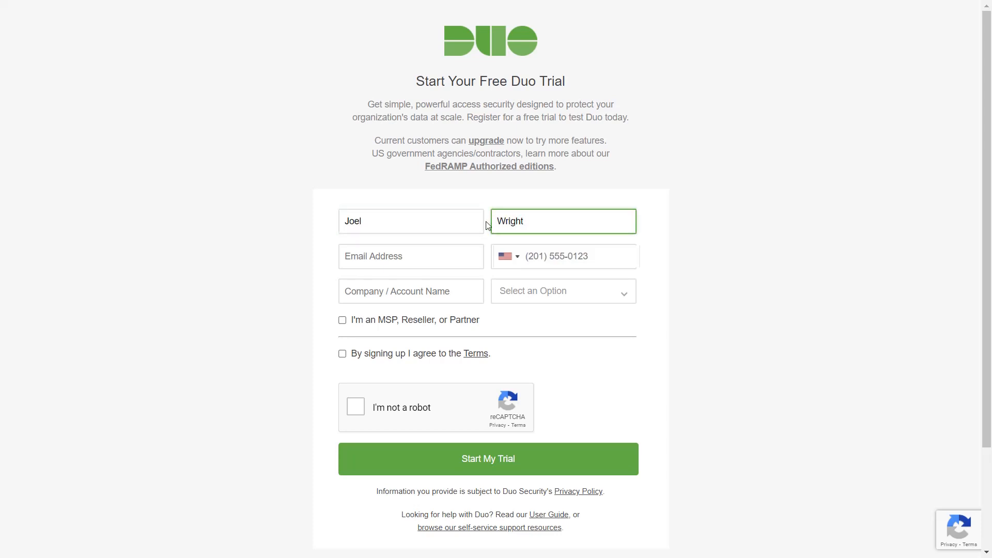
key("Tab")
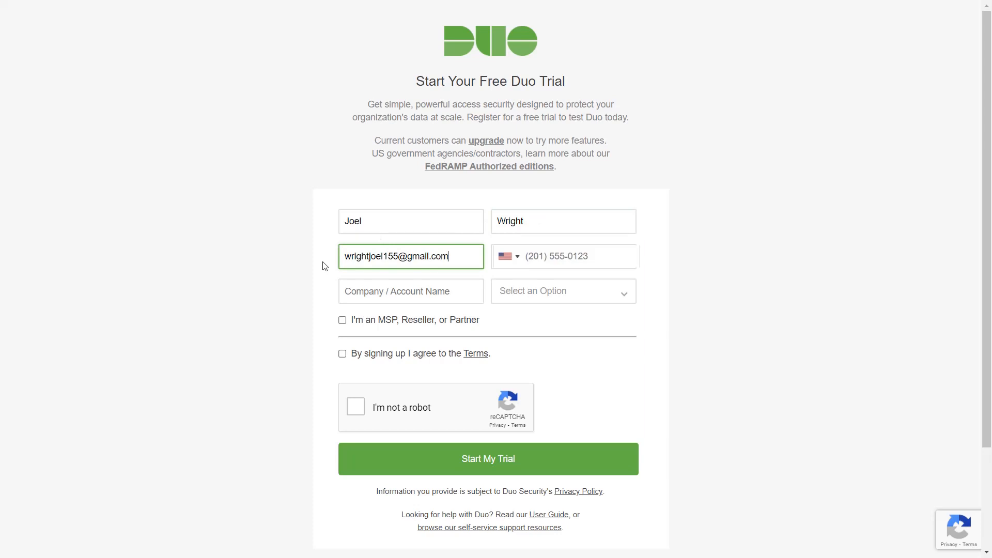
left_click(507, 257)
left_click(509, 299)
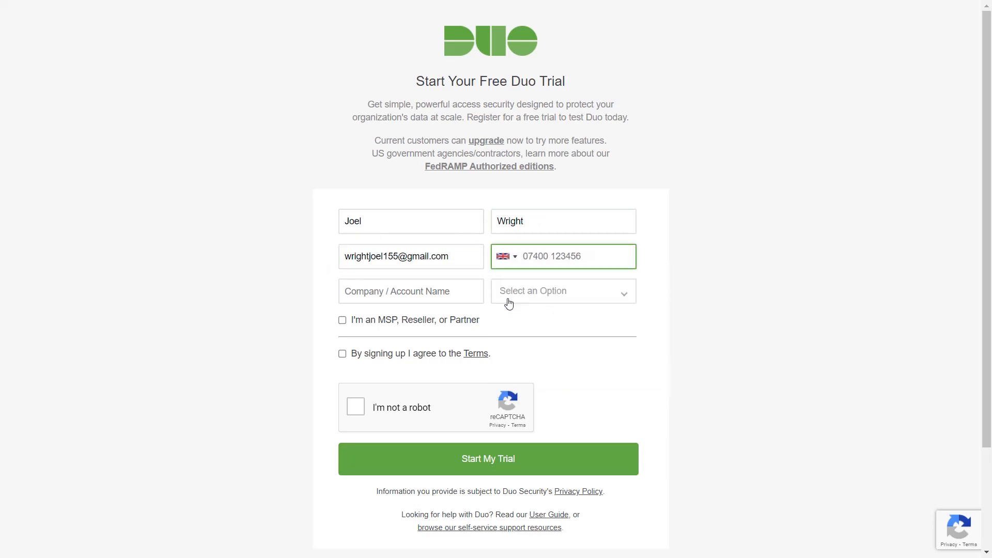
key("Tab")
type("miniOrange")
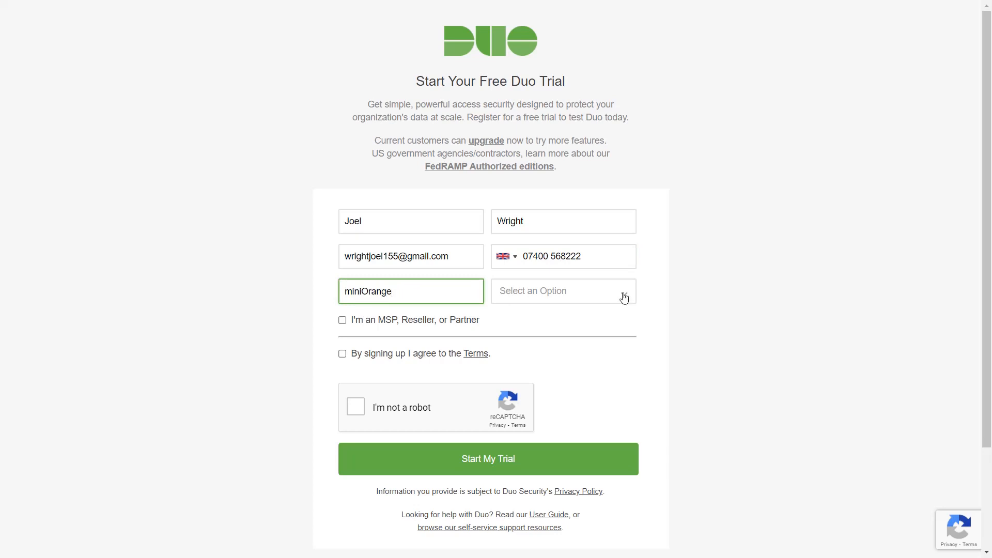
Choose company size Just me, tick the partner, terms and reCAPTCHA boxes, and start the trial.
left_click(624, 298)
left_click(555, 312)
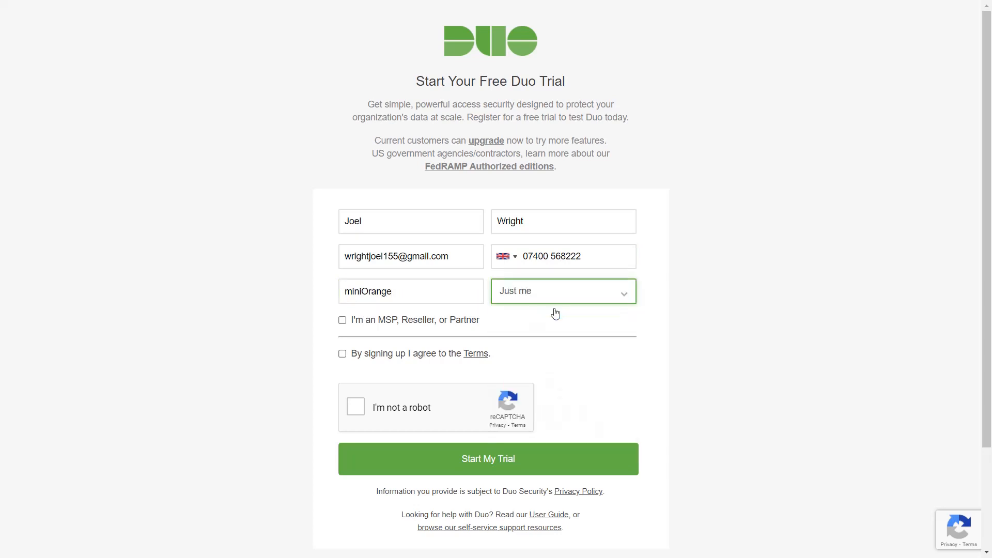
left_click(342, 320)
left_click(342, 354)
left_click(356, 407)
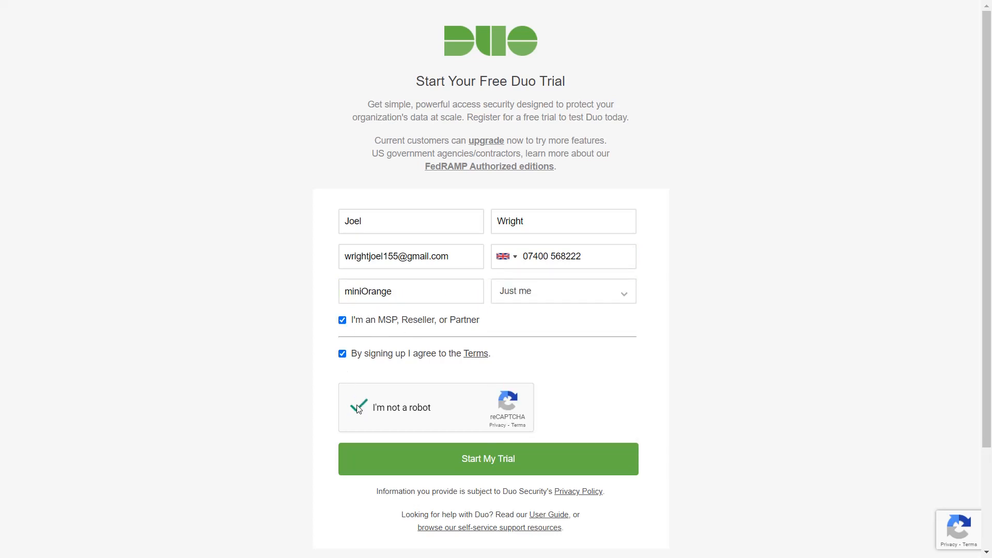
left_click(491, 460)
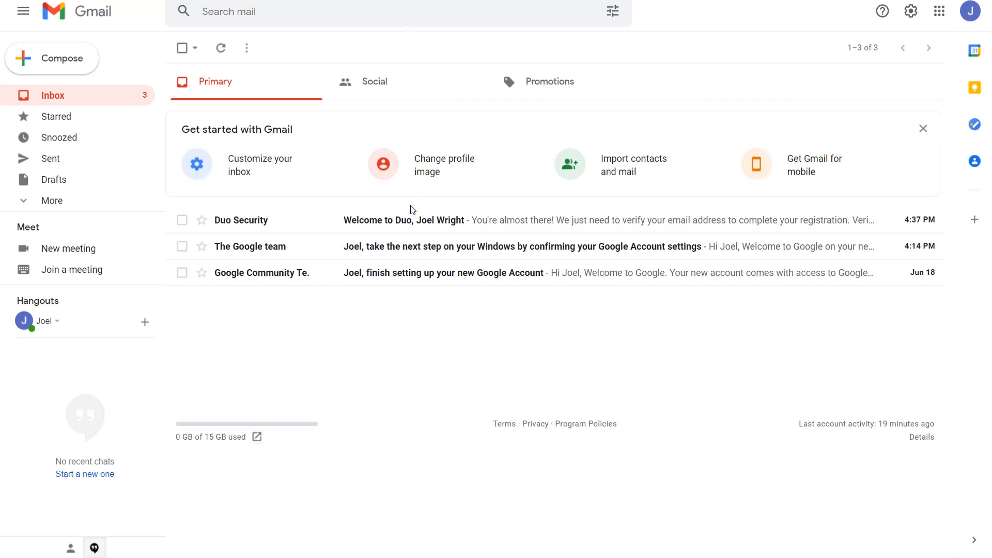
Open the Welcome to Duo email in Gmail and use its Verify Your Email button.
left_click(413, 220)
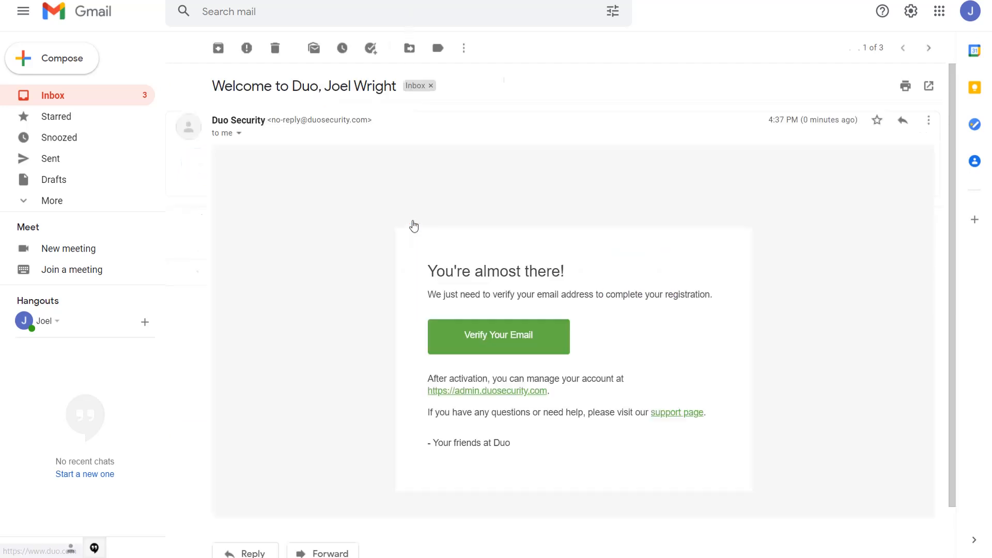
left_click(494, 337)
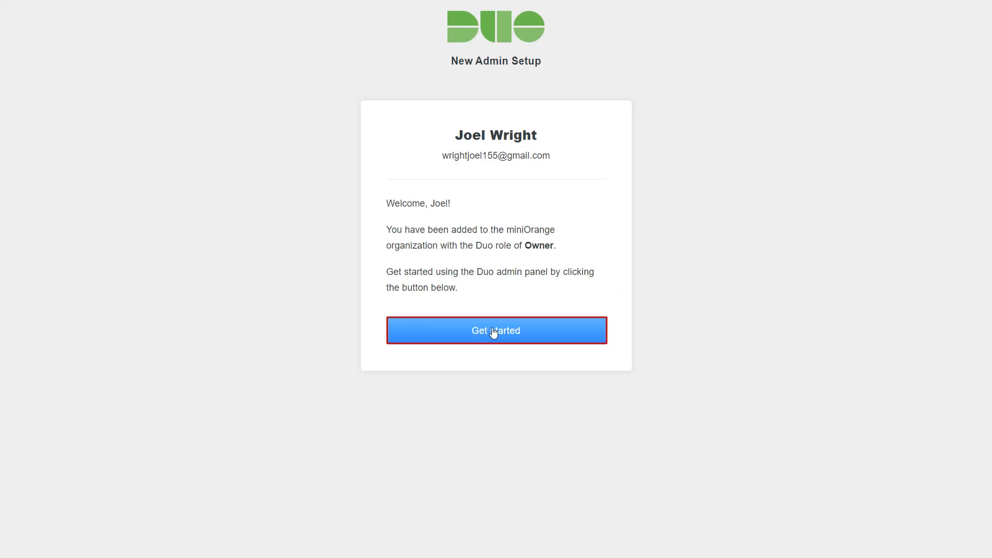
Start the new admin setup and set the account password, entered twice.
left_click(493, 332)
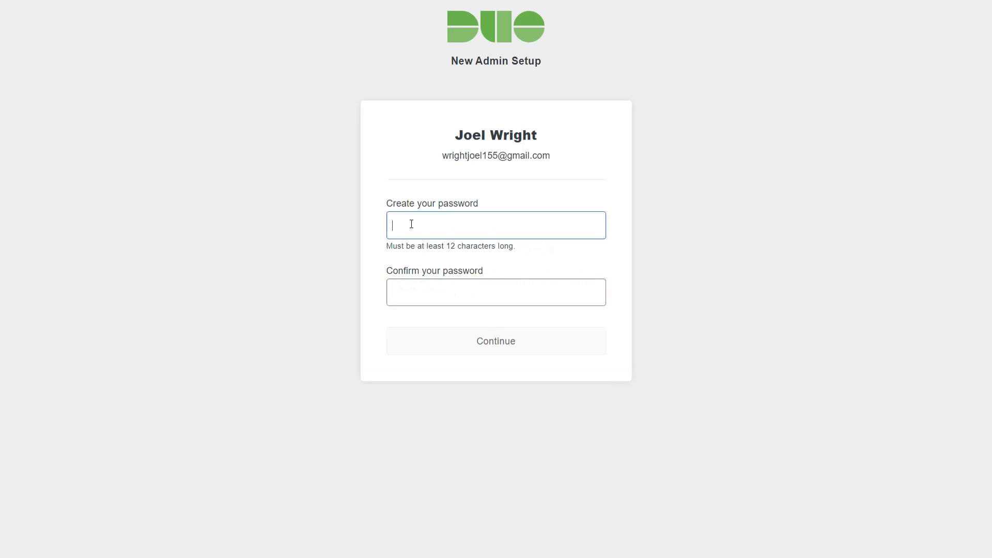
left_click(393, 226)
type("••••••••••••")
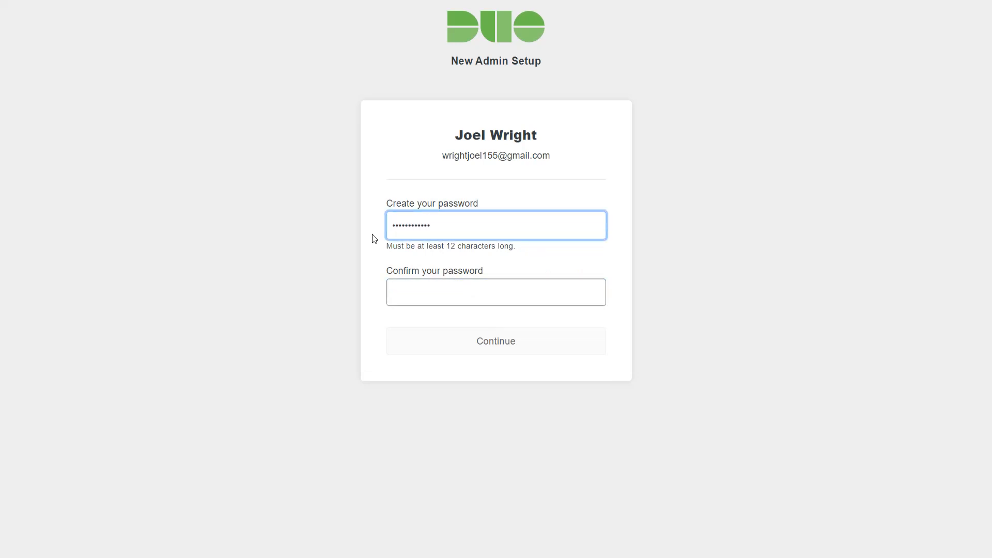
left_click(388, 291)
type("••••••••••••")
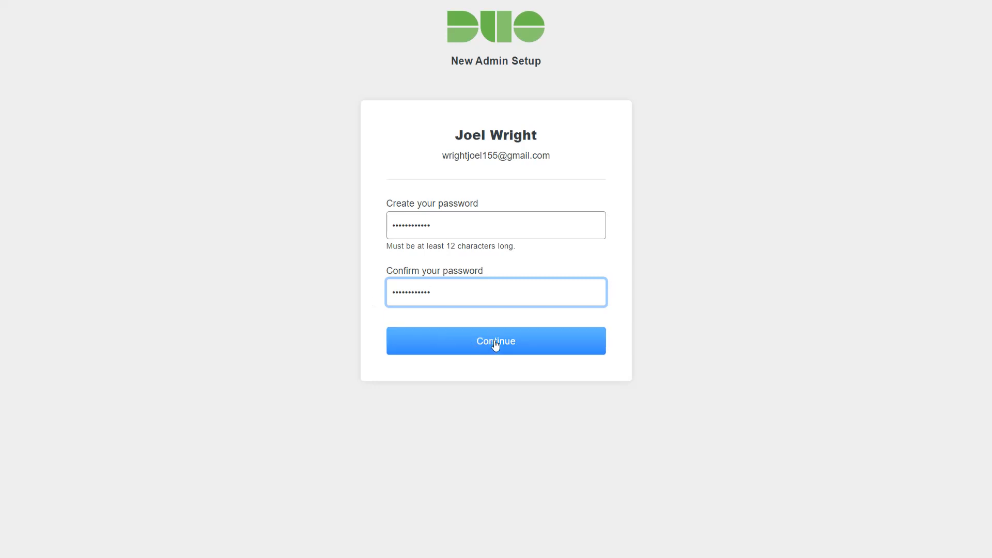
left_click(494, 345)
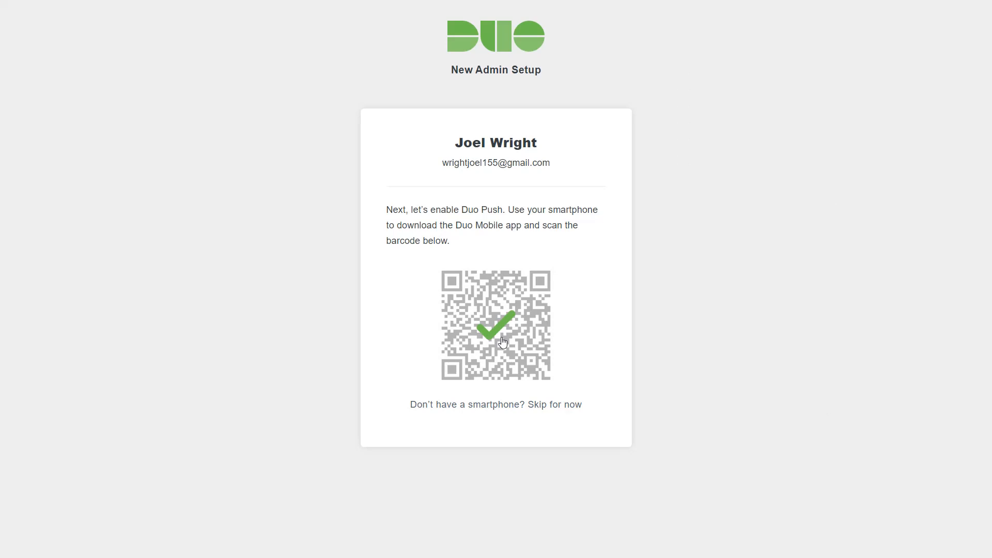
Finish Duo Mobile activation, keep the prefilled backup phone, and continue to the admin panel login.
left_click(500, 292)
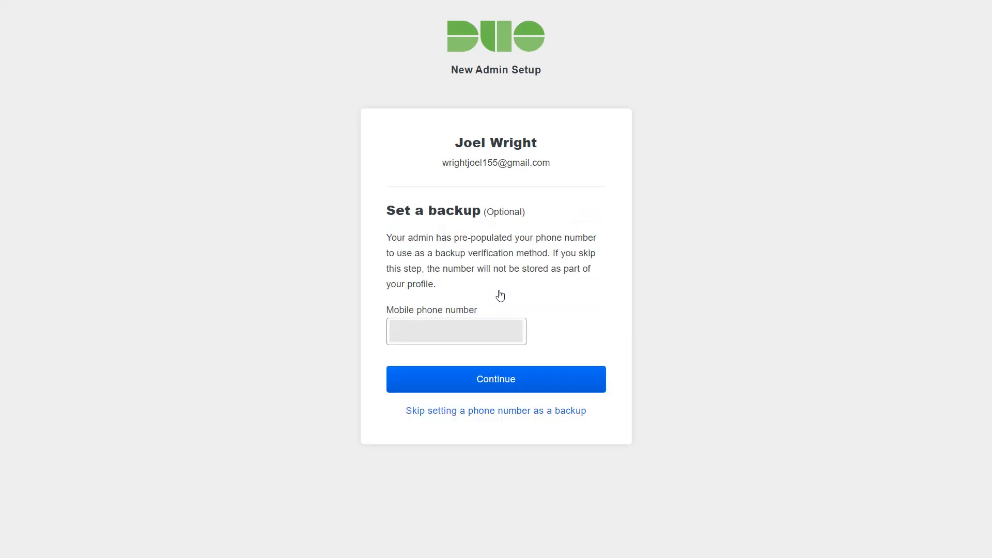
left_click(490, 381)
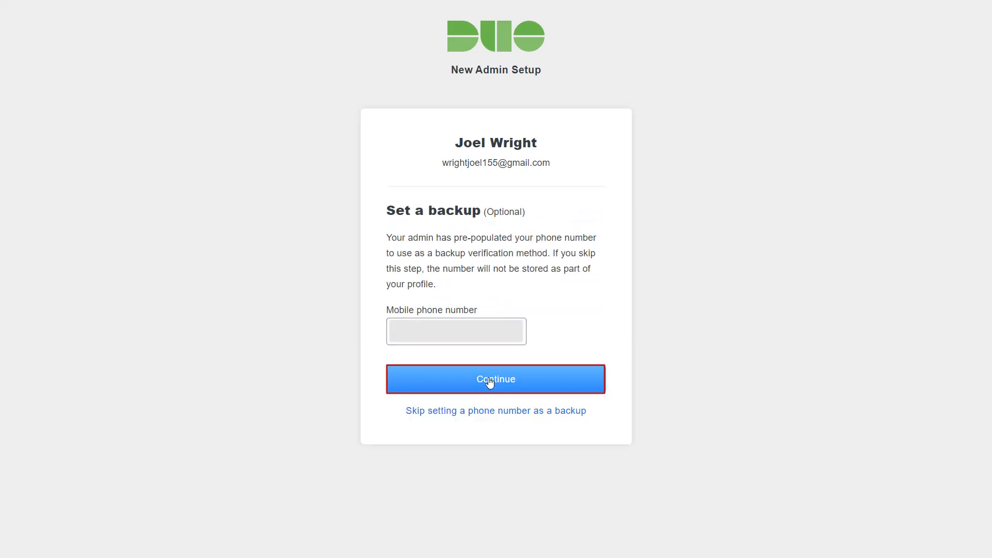
left_click(494, 331)
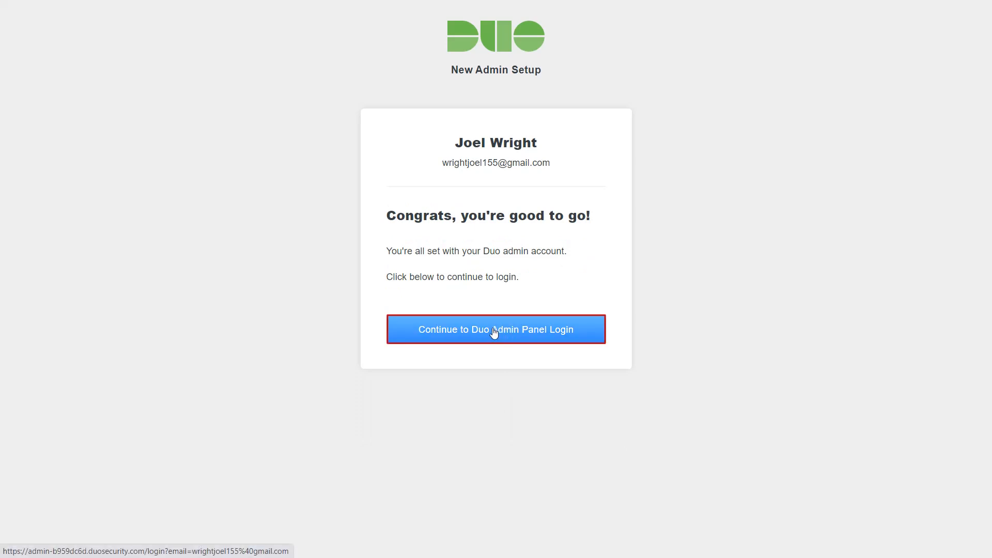
left_click(494, 331)
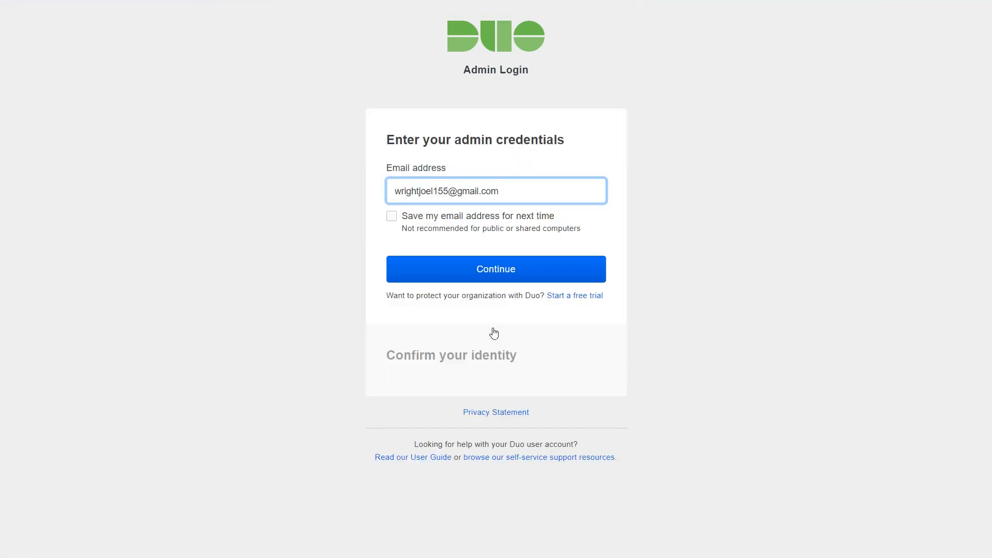
Log in to the Duo Admin Panel with the admin password and confirm with a Duo Push.
left_click(498, 269)
type("****")
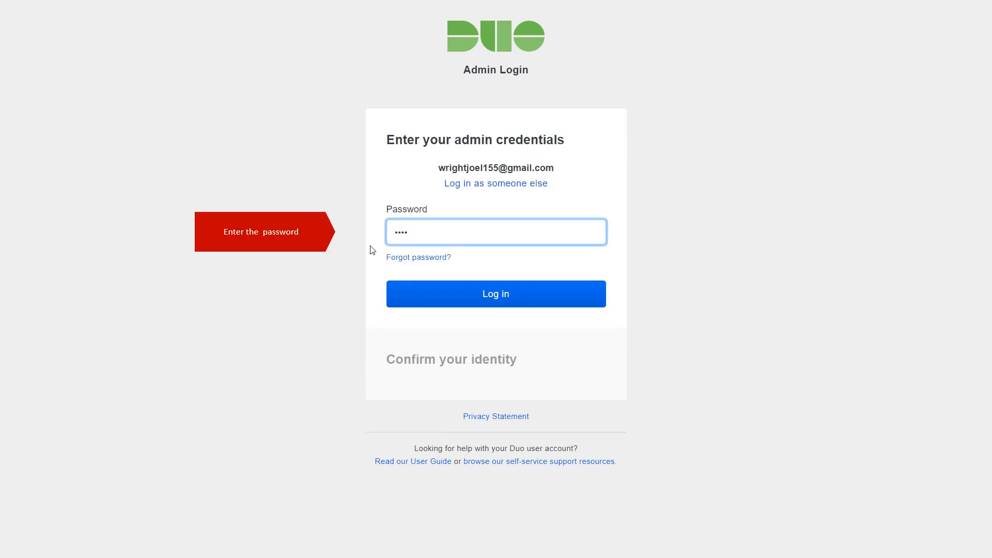
type("********")
left_click(494, 295)
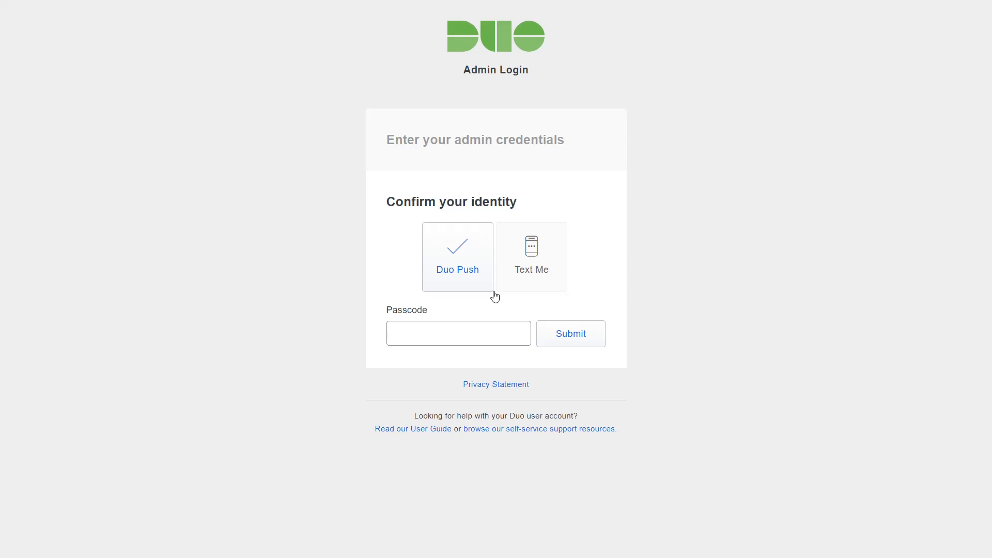
left_click(459, 257)
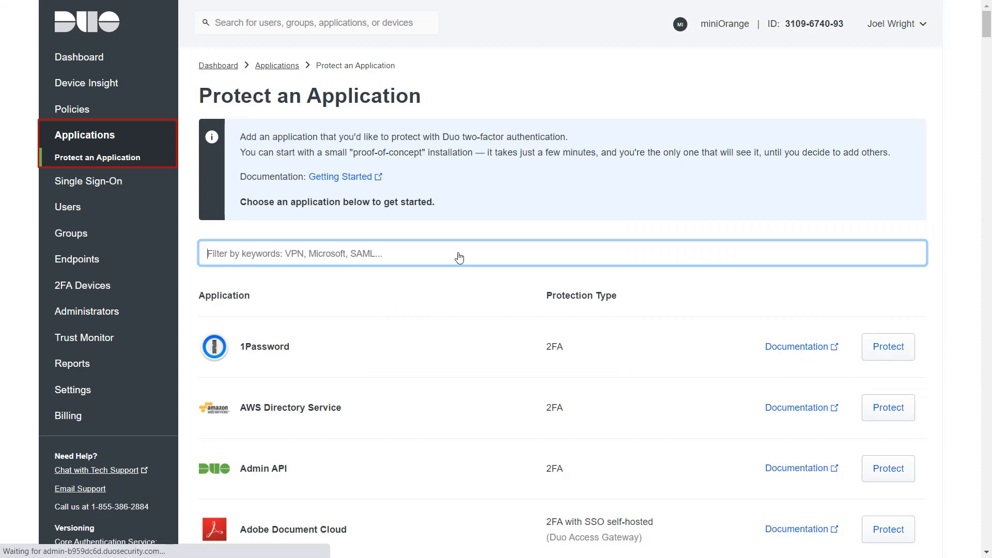
Filter the application list for 'Auth API' and protect the Auth API application.
type("Auth API")
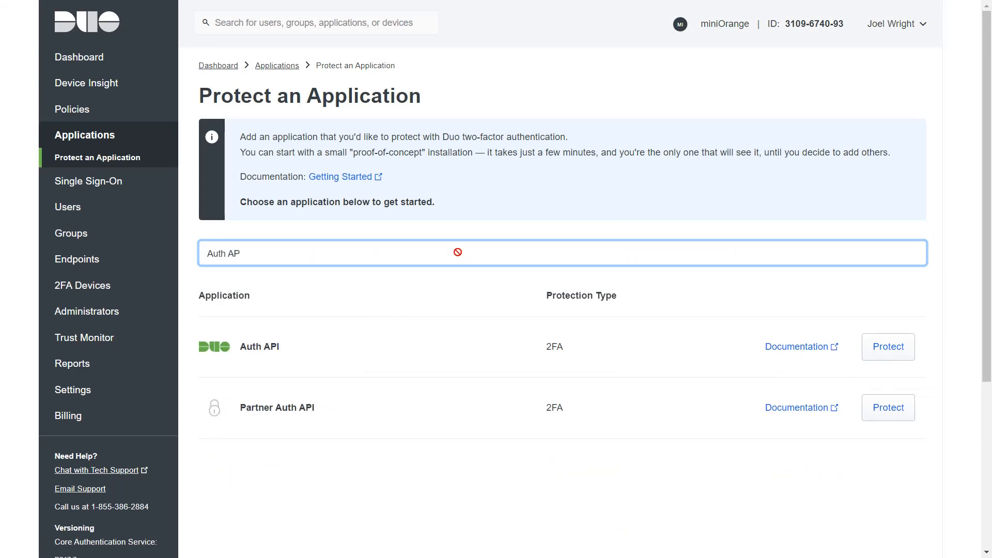
left_click(886, 347)
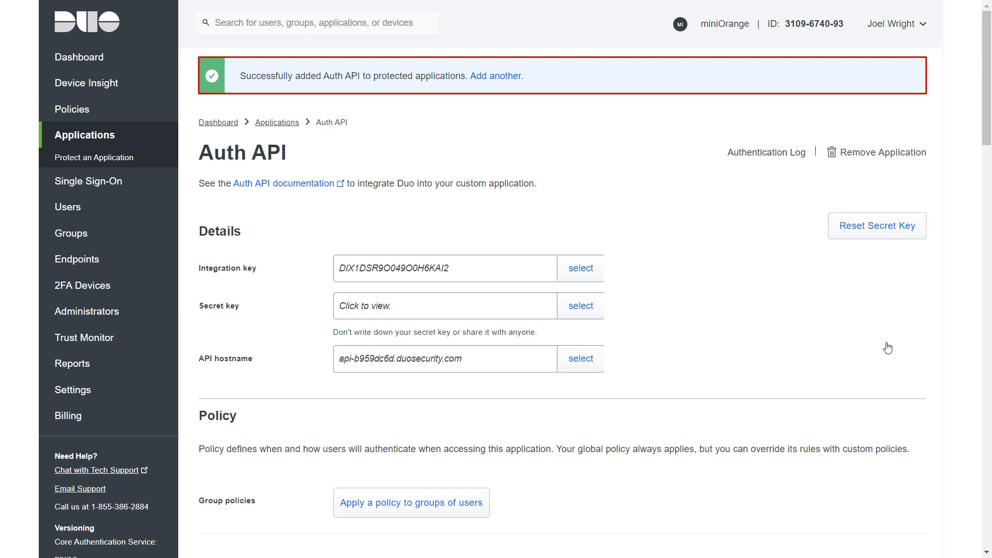
Copy the Auth API integration key, secret key and API hostname into the miniOrange Duo fields.
left_click(582, 269)
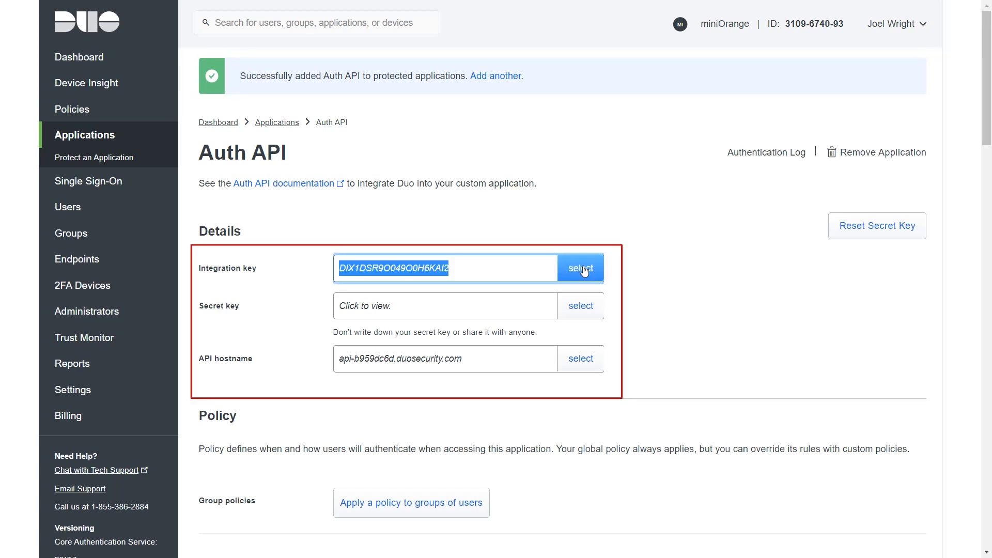
left_click(581, 306)
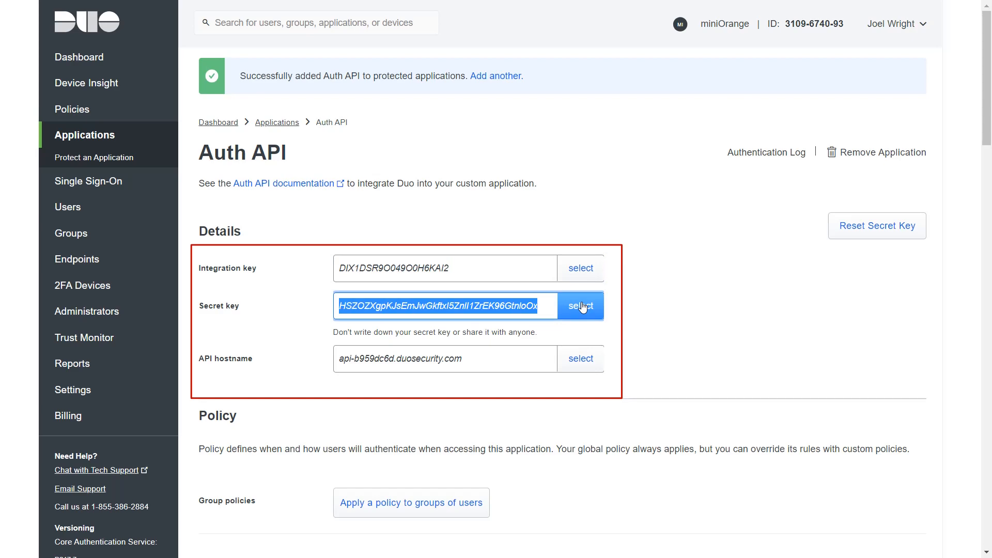
left_click(581, 359)
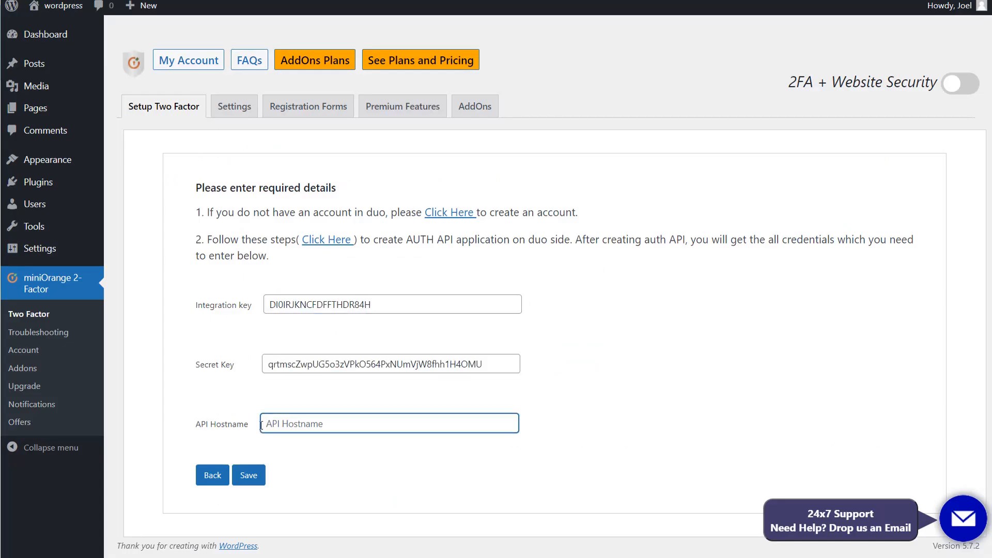
type("api-b959dc6d.duosecurity.com")
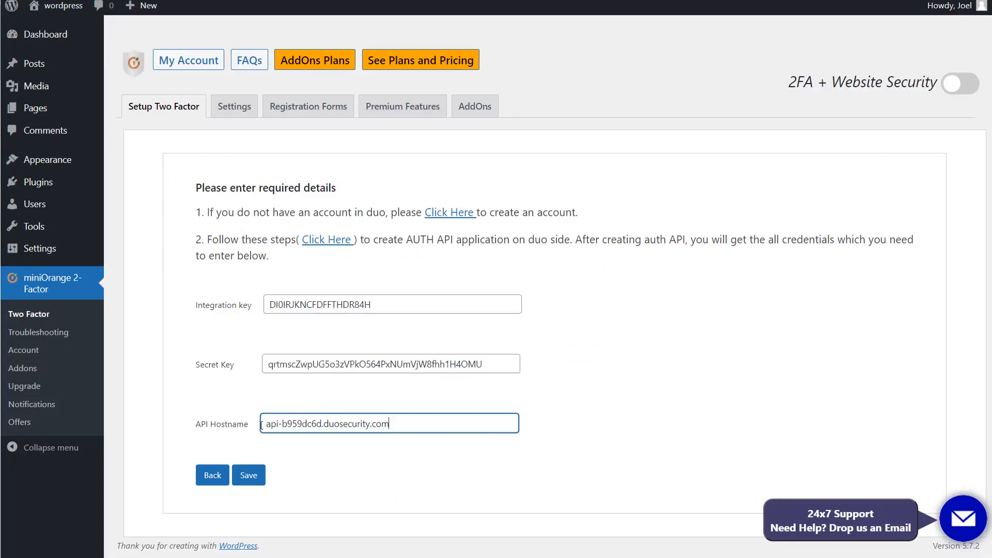
Save the Duo credentials, go to phone configuration, and open Duo's enrollment link from Step 1.
left_click(248, 475)
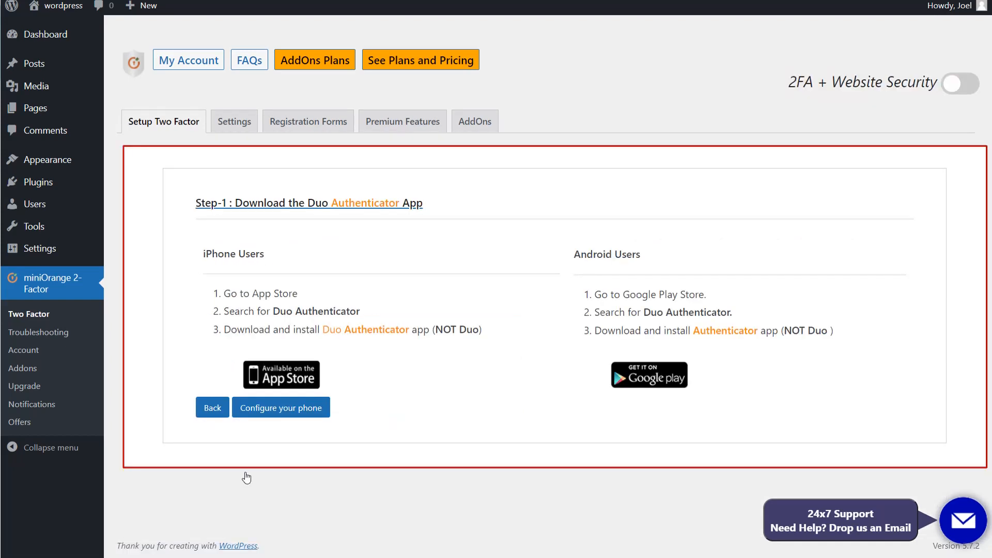
left_click(273, 409)
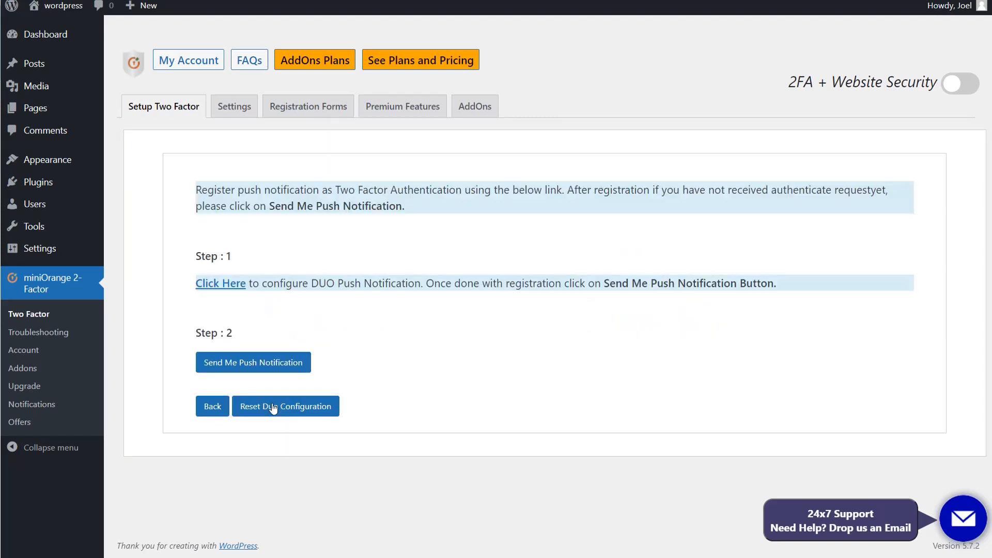
left_click(222, 286)
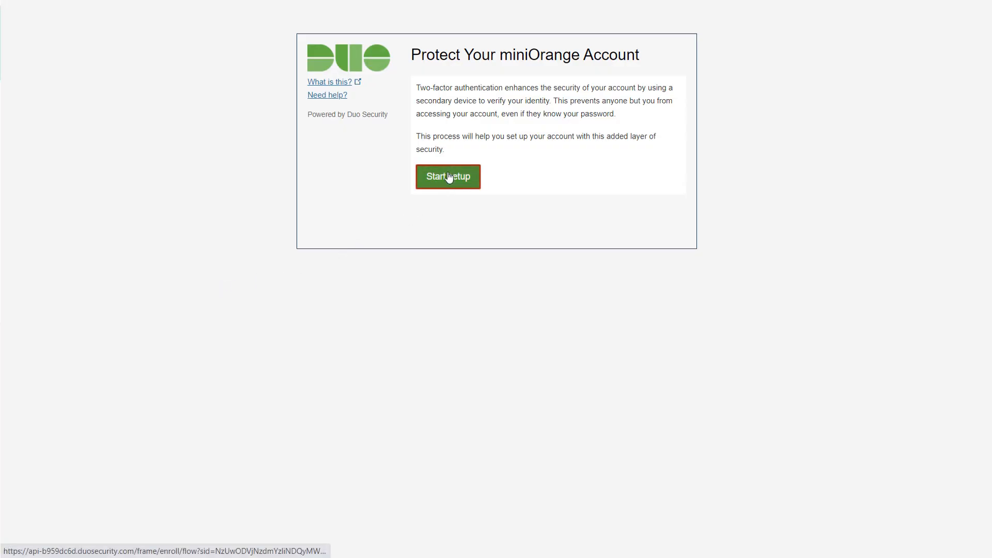
Enroll a mobile phone with a United Kingdom number, confirm the number, and set the phone type to Android.
left_click(448, 177)
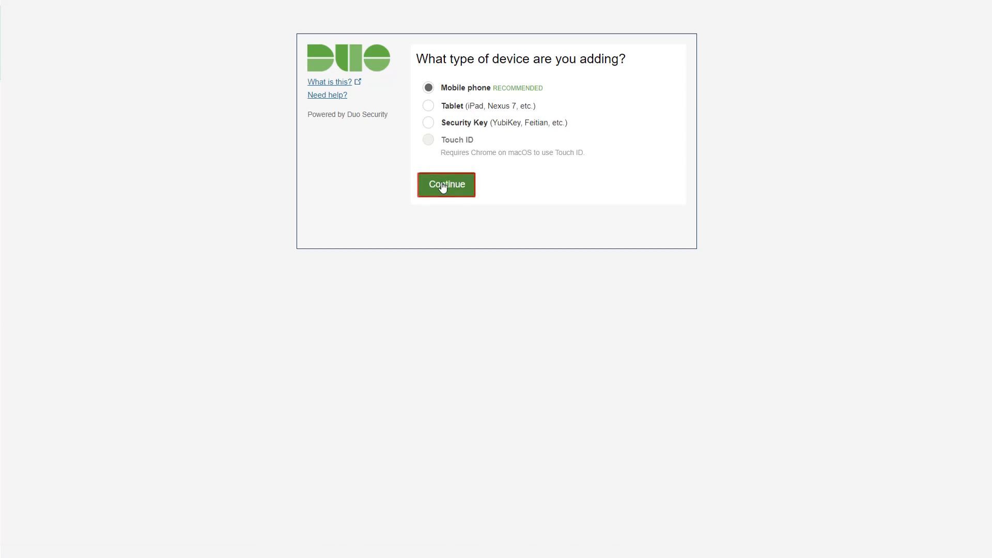
left_click(443, 187)
left_click(544, 97)
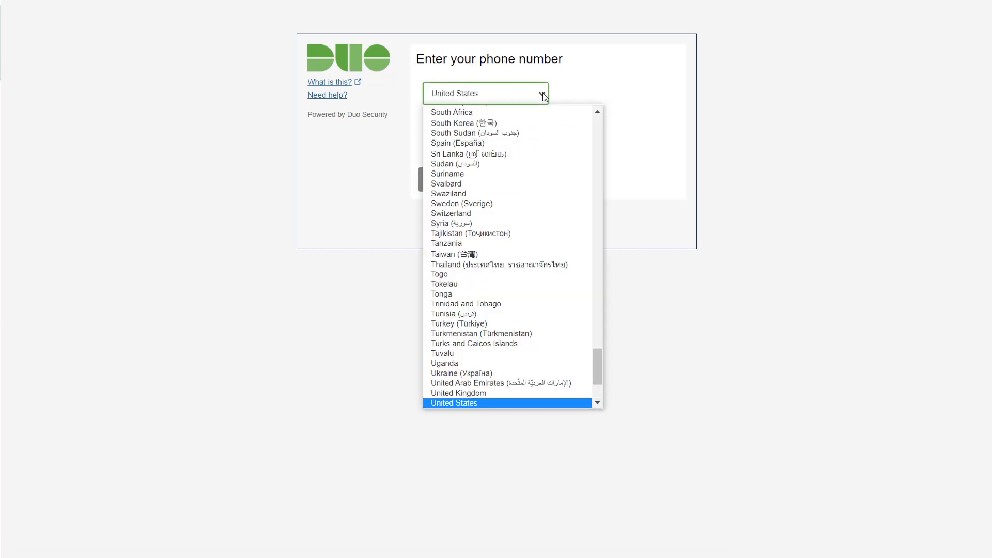
left_click(495, 401)
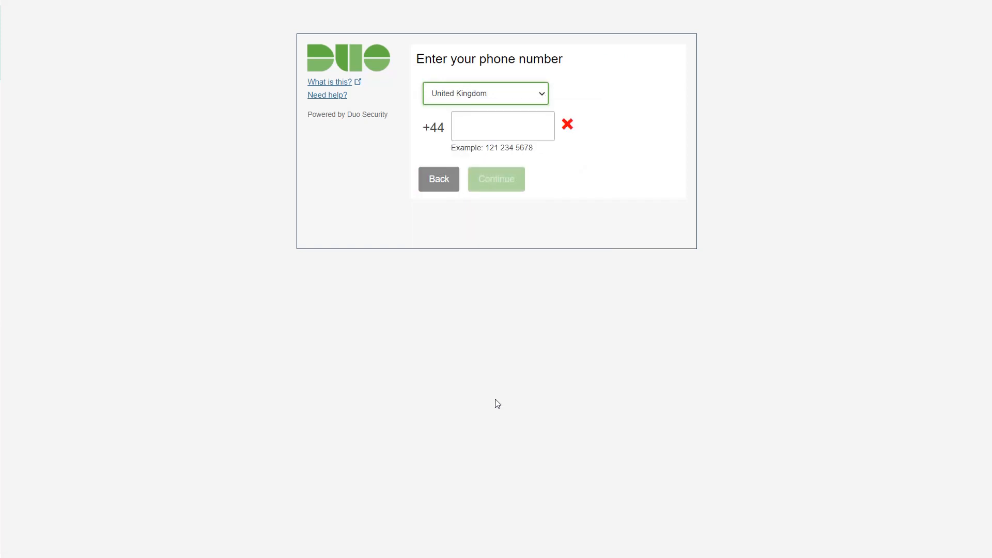
key("Tab")
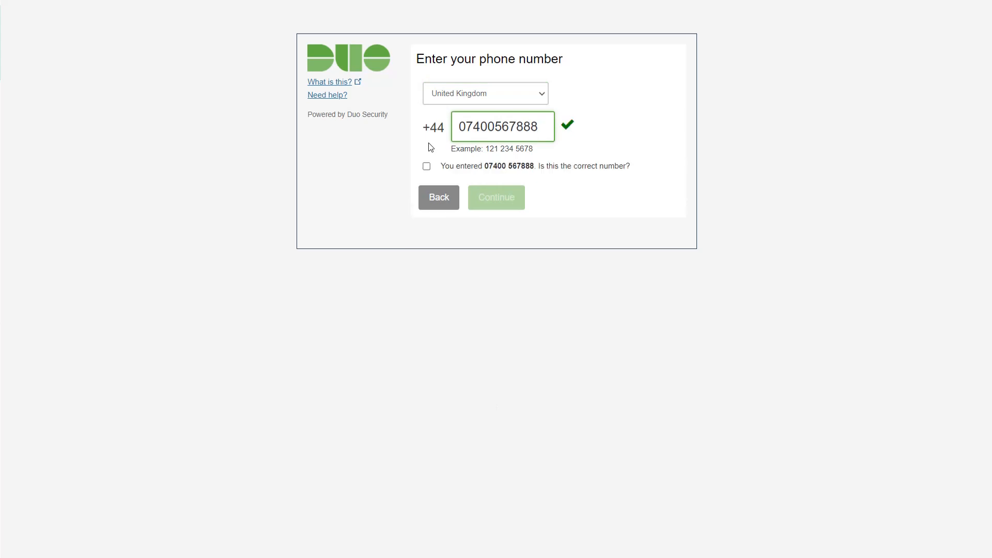
left_click(426, 166)
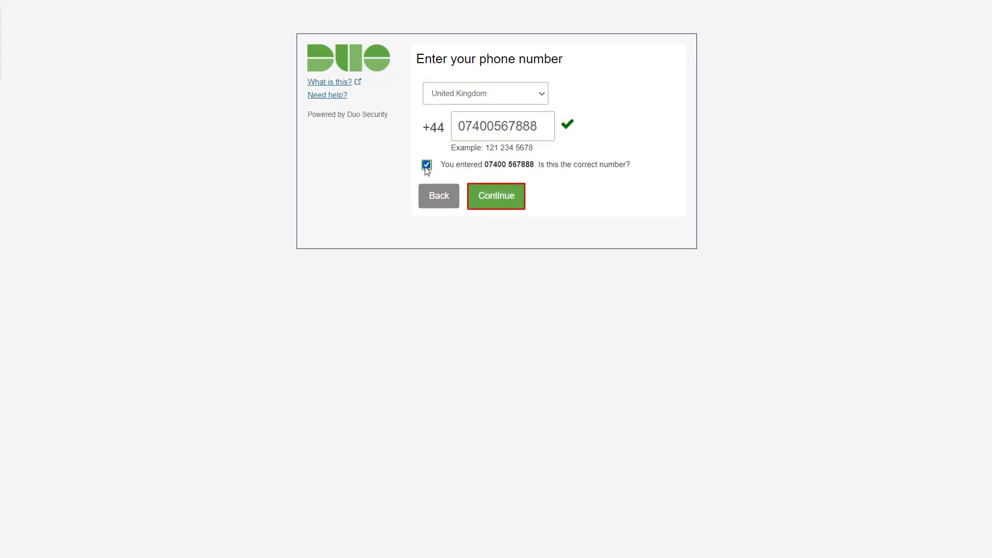
left_click(495, 196)
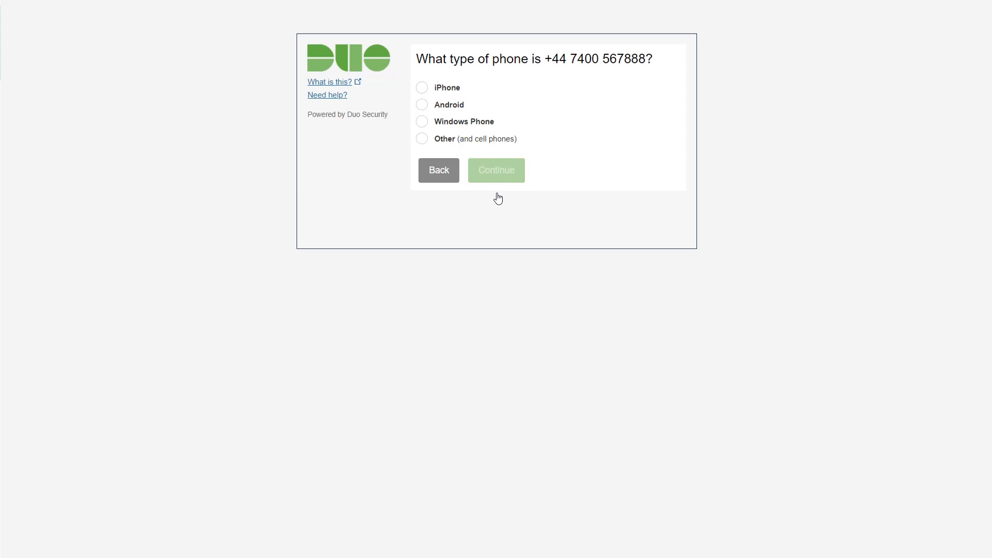
left_click(422, 105)
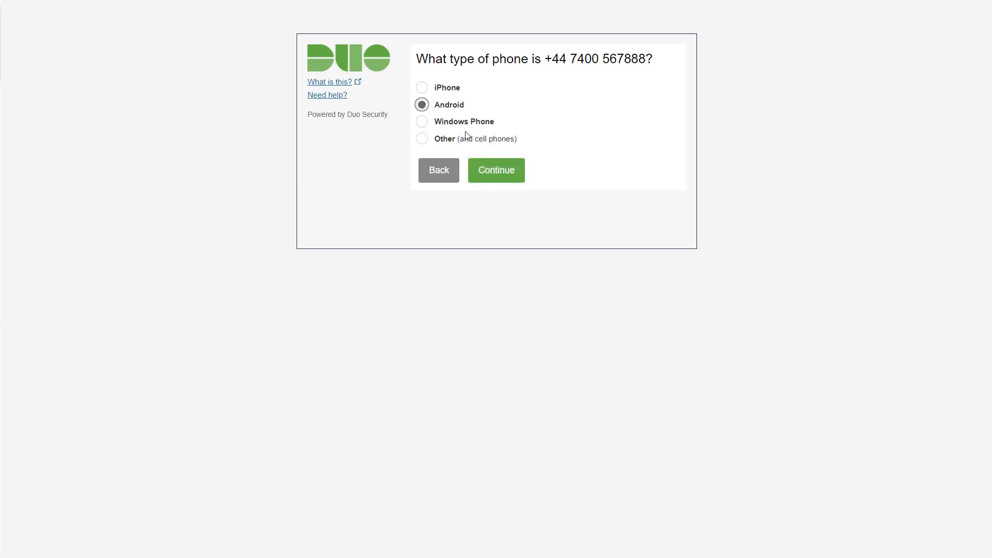
left_click(495, 171)
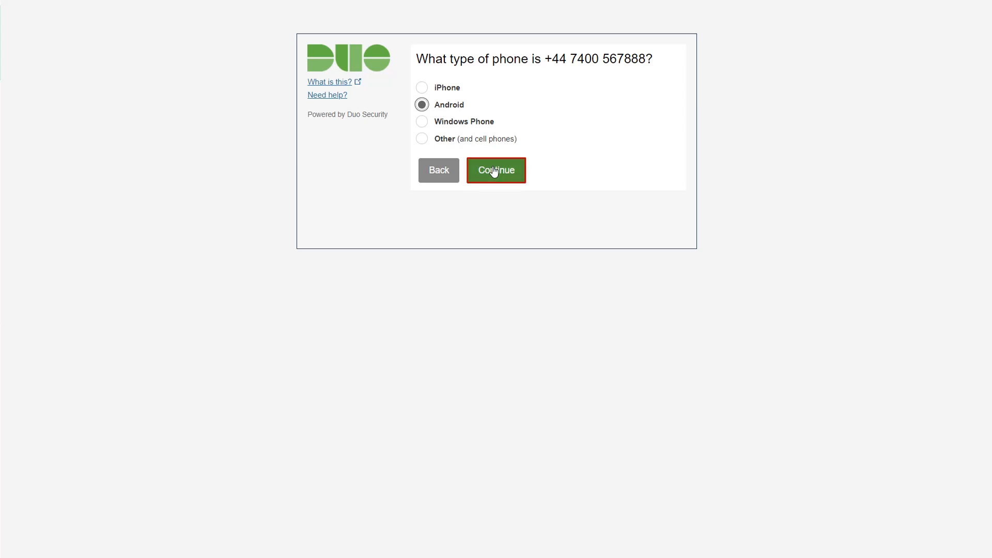
Activate Duo Mobile via QR code, set logins to automatically send a Duo Push, and finish enrollment.
left_click(520, 200)
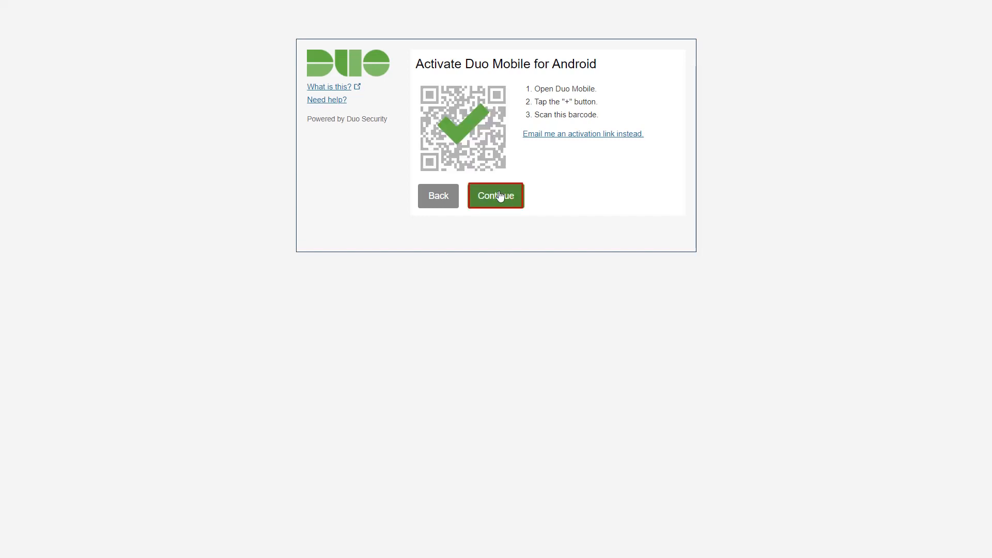
left_click(496, 195)
left_click(670, 158)
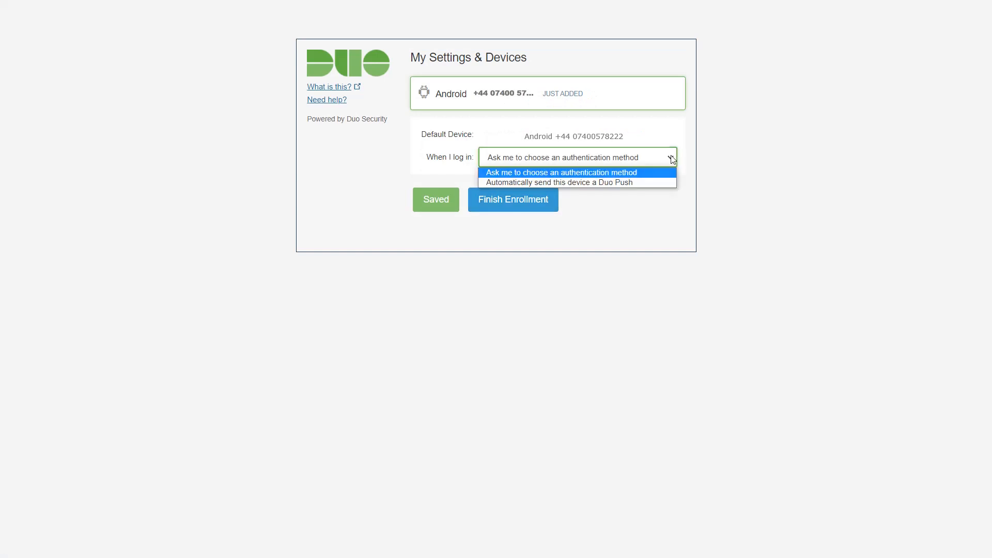
left_click(650, 182)
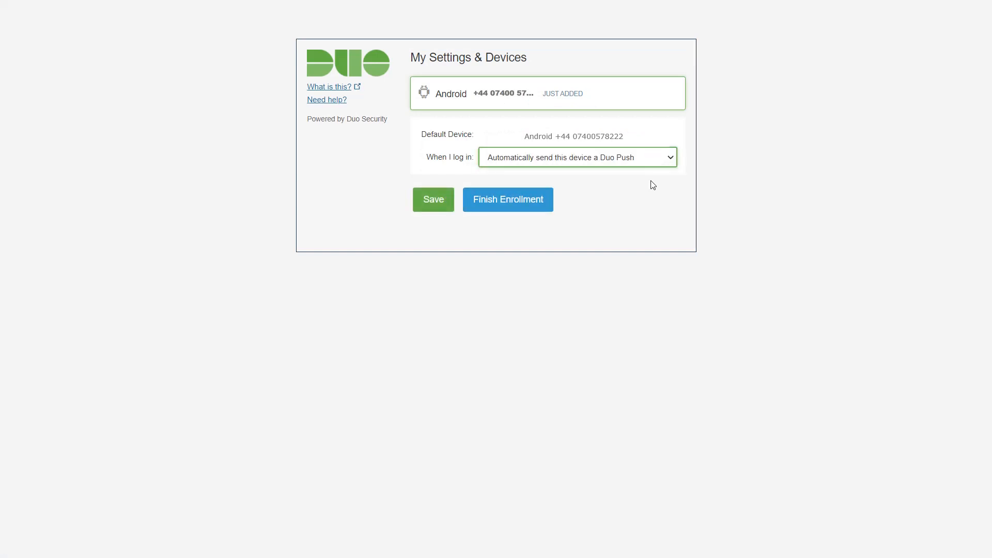
left_click(508, 199)
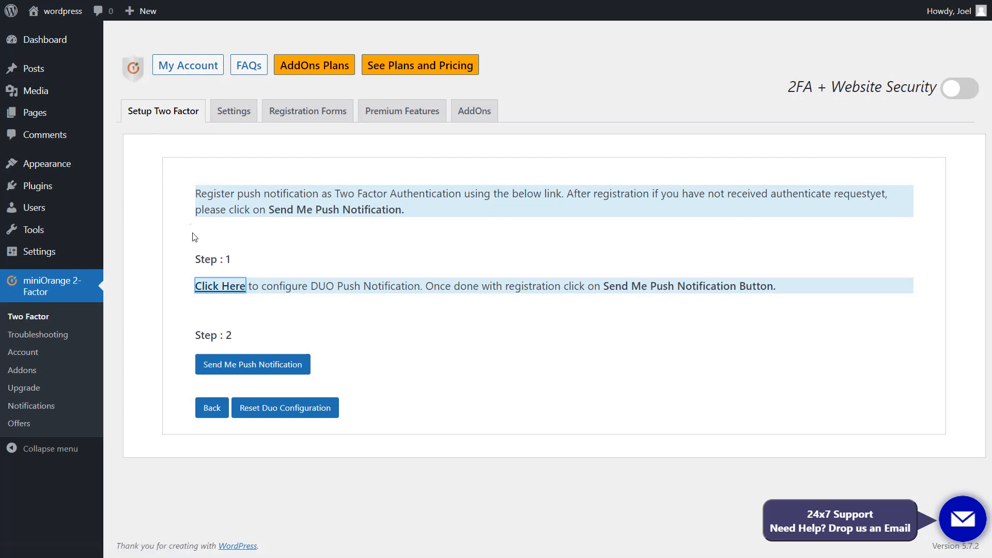
Send a Duo test push to the phone and approve it so Duo Authenticator is configured.
left_click(249, 365)
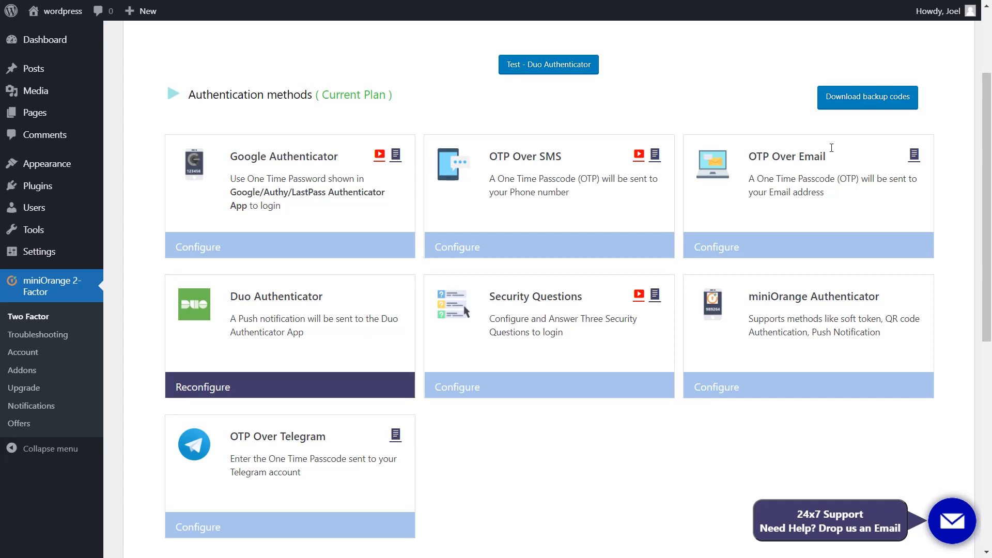
Log out of WordPress through the Log Out link opened in an incognito window.
mouse_move(953, 17)
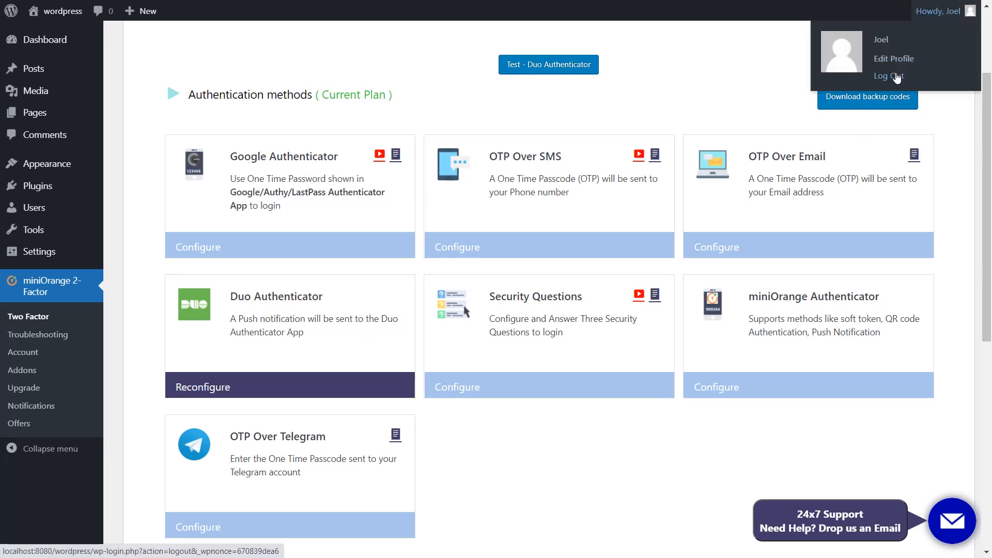
right_click(891, 76)
left_click(877, 115)
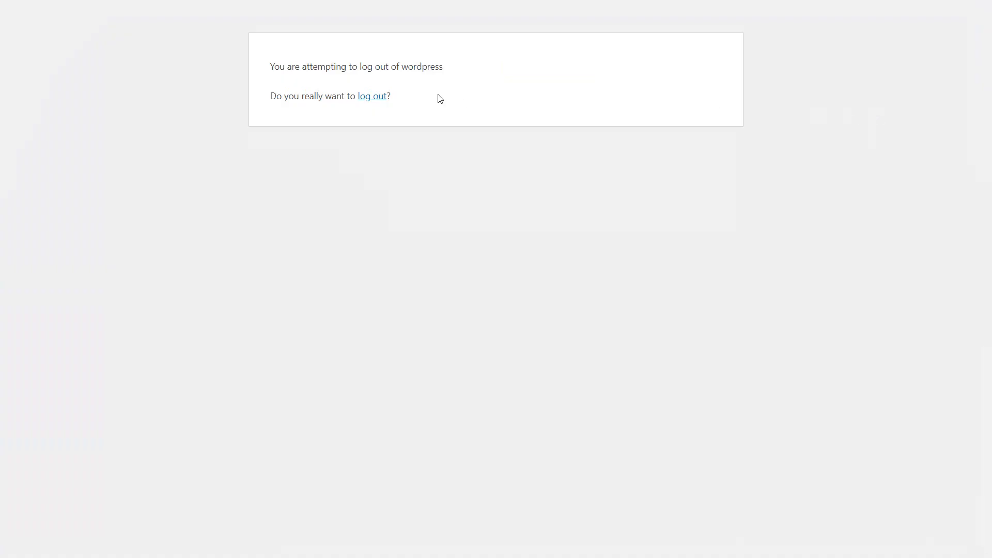
left_click(371, 98)
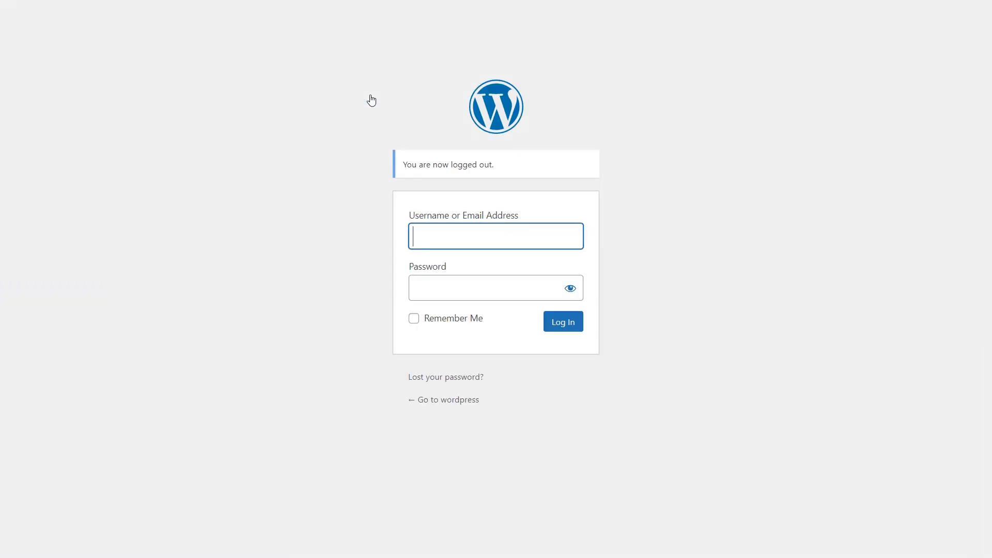
Sign in with the WordPress username and password, reaching the Duo push approval prompt.
type("Joel")
key("Tab")
type("••••")
left_click(563, 321)
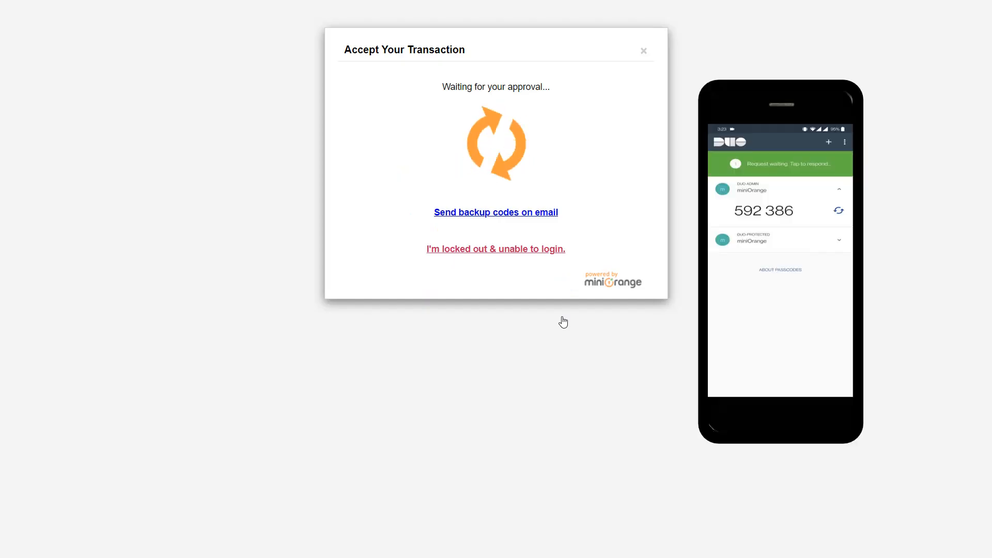